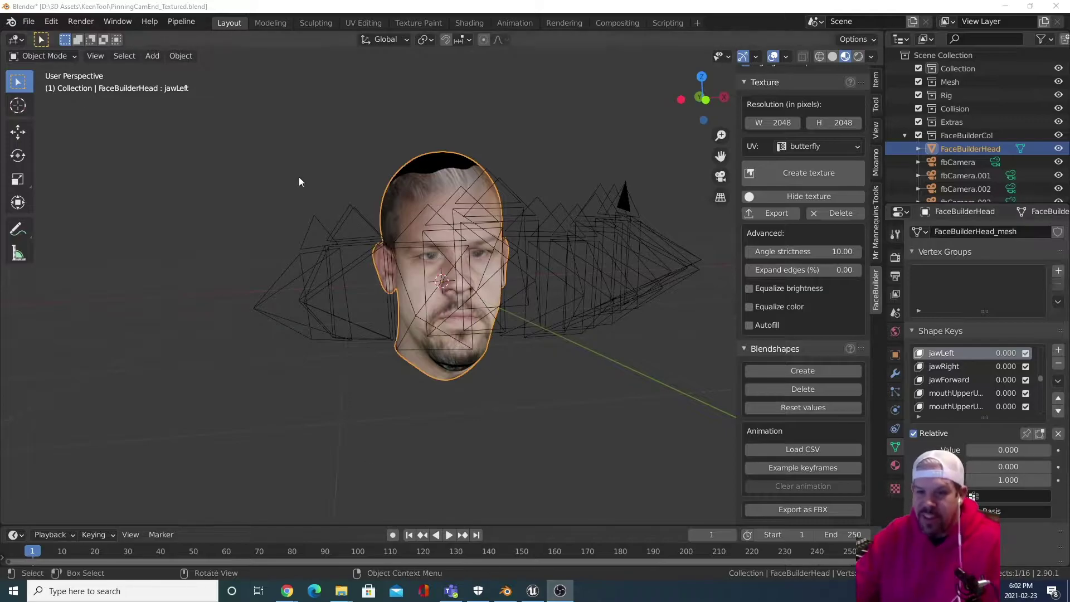
# - Examine the photo-textured FaceBuilderHead model from the front, both side profiles and the back of the ears
pyautogui.moveTo(420, 397); pyautogui.dragTo(483, 375, button='middle')
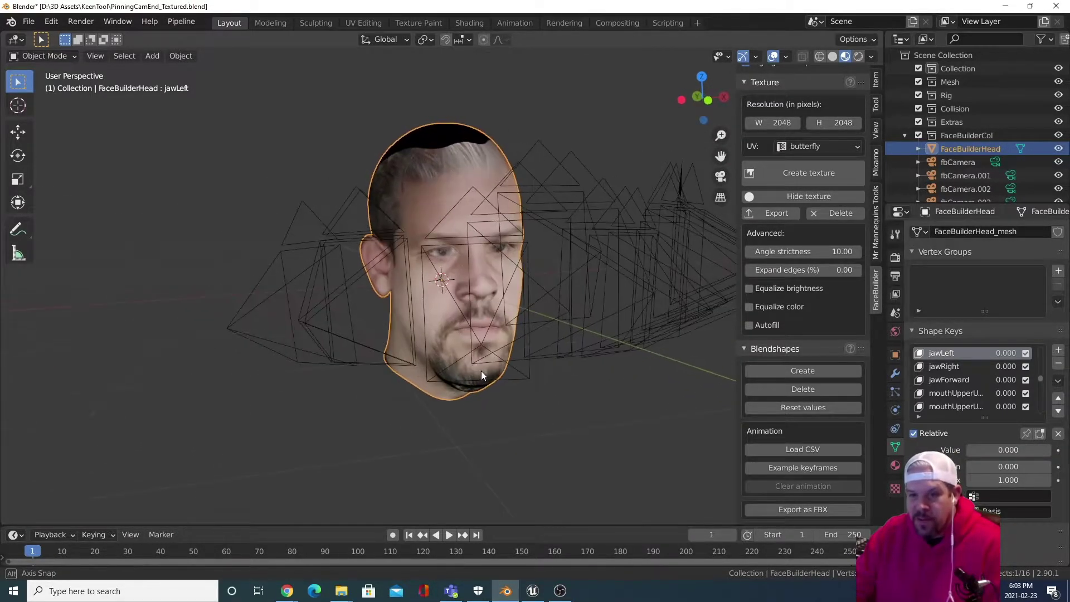
pyautogui.moveTo(587, 179)
pyautogui.mouseDown(button='middle')
pyautogui.moveTo(592, 163)
pyautogui.moveTo(429, 163)
pyautogui.moveTo(549, 136)
pyautogui.moveTo(601, 170)
pyautogui.mouseUp(button='middle')
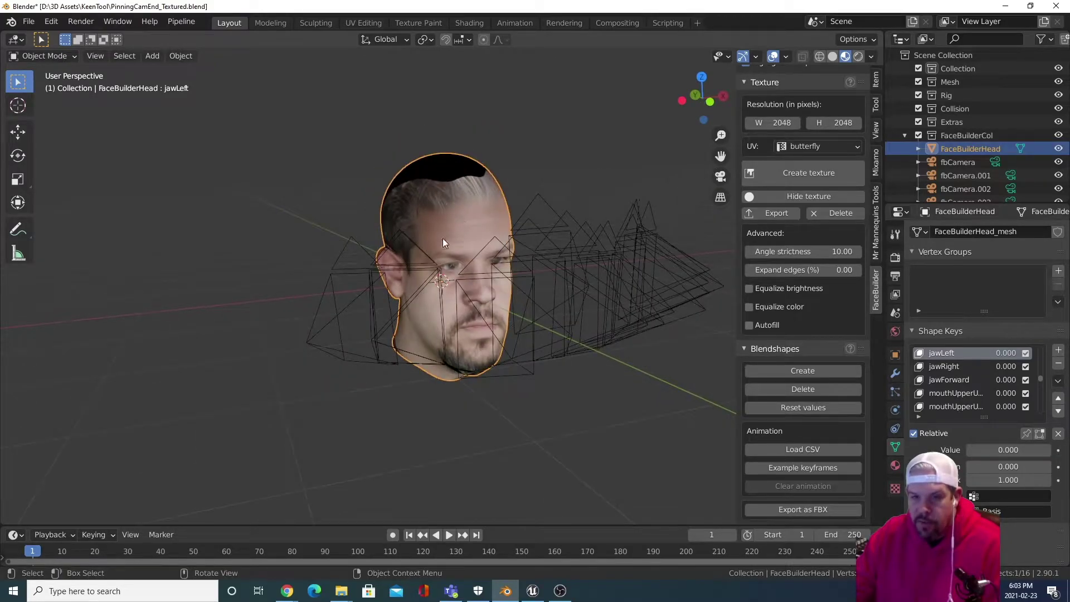
pyautogui.moveTo(434, 393); pyautogui.dragTo(477, 380, button='middle')
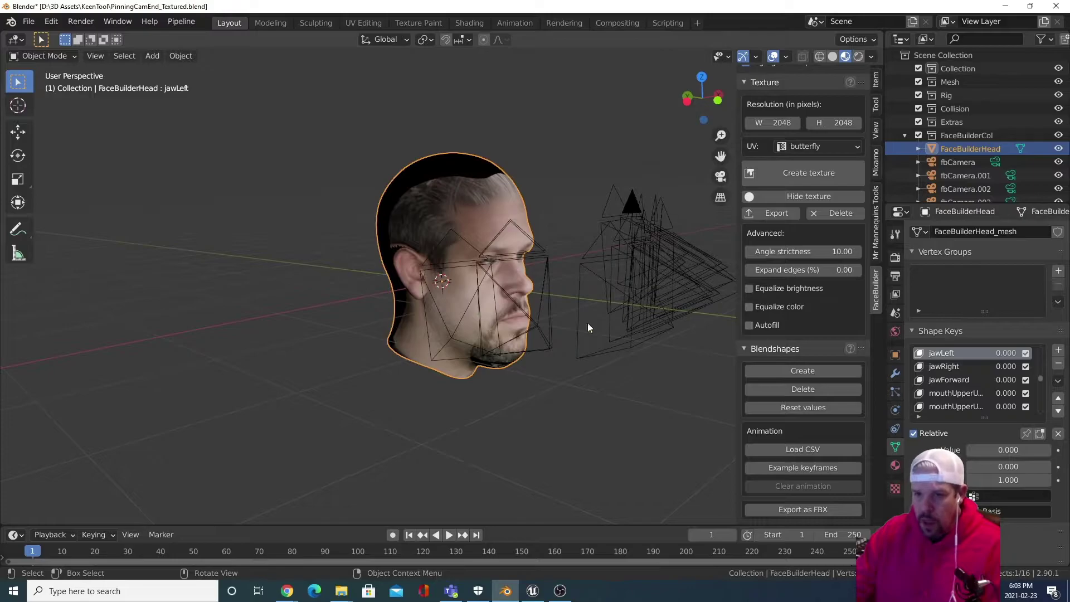
pyautogui.moveTo(490, 405); pyautogui.dragTo(545, 399, button='middle')
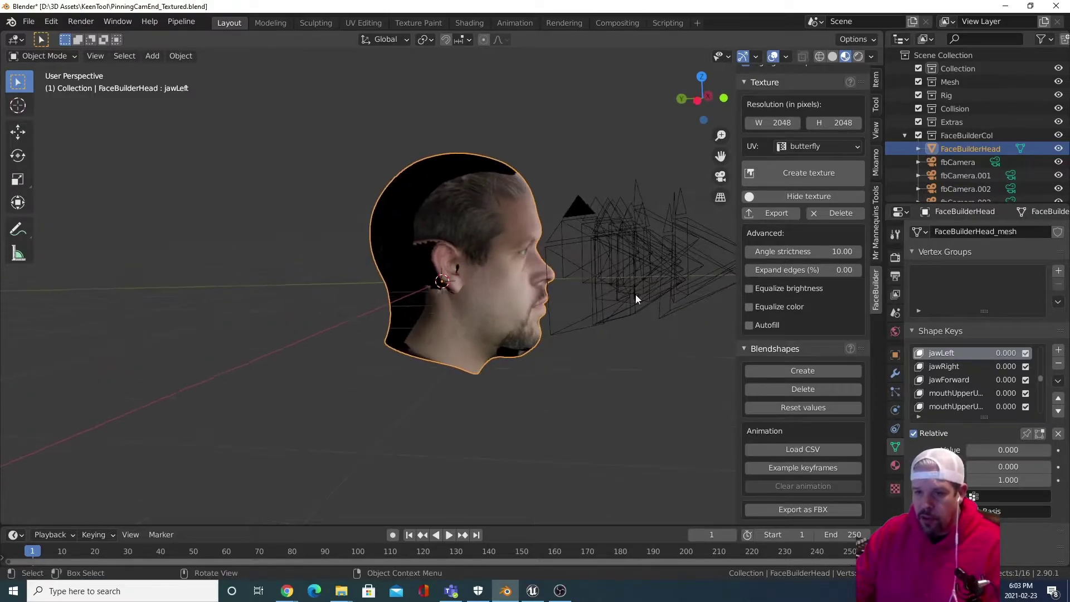
pyautogui.moveTo(616, 374); pyautogui.dragTo(425, 406, button='middle')
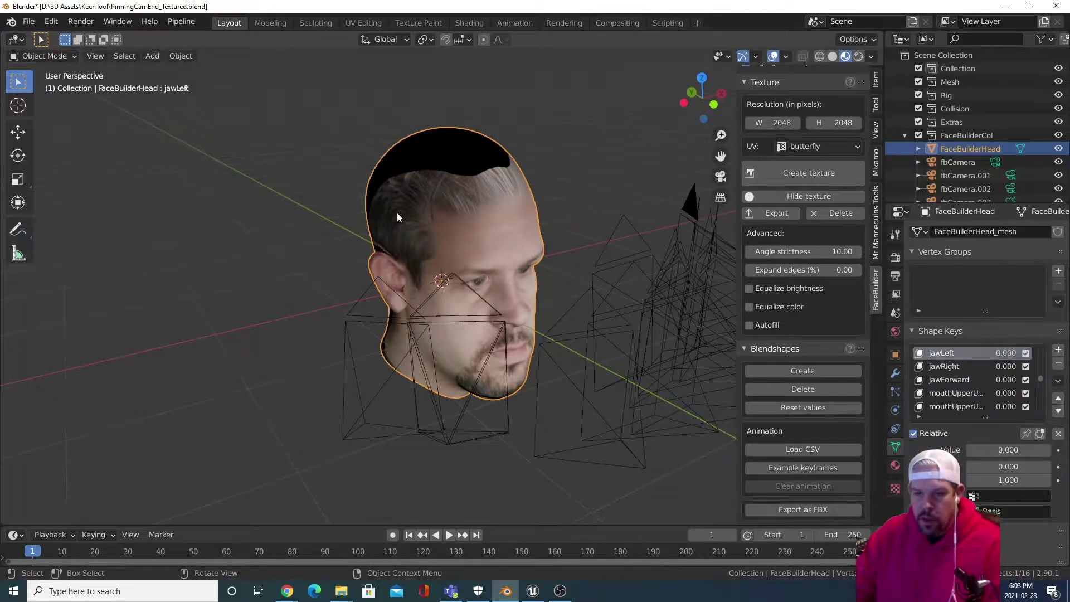
pyautogui.moveTo(260, 441); pyautogui.dragTo(482, 367, button='middle')
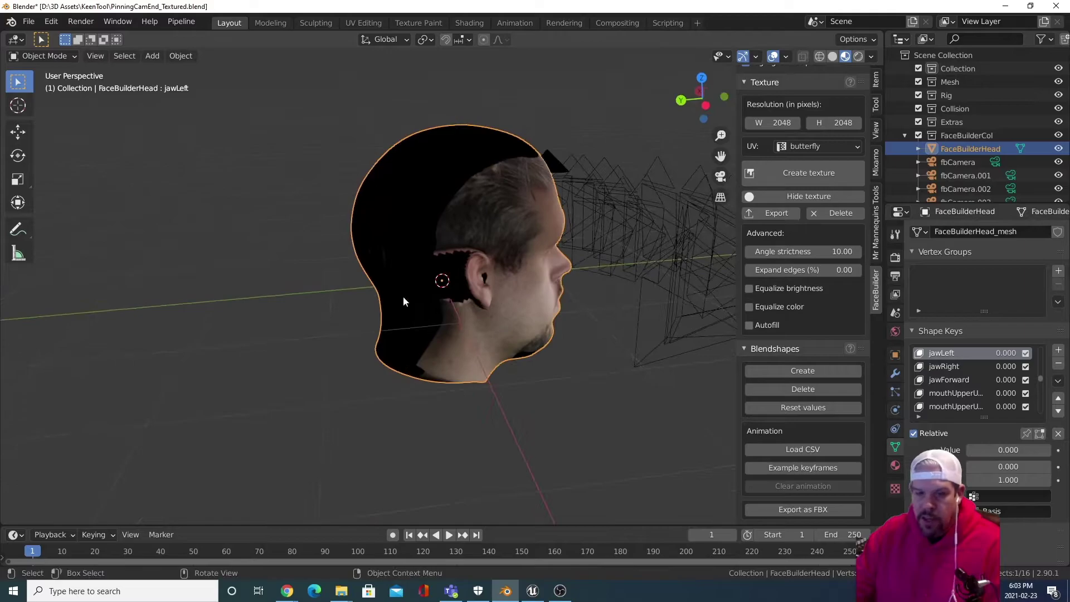
pyautogui.moveTo(303, 413); pyautogui.dragTo(642, 408, button='middle')
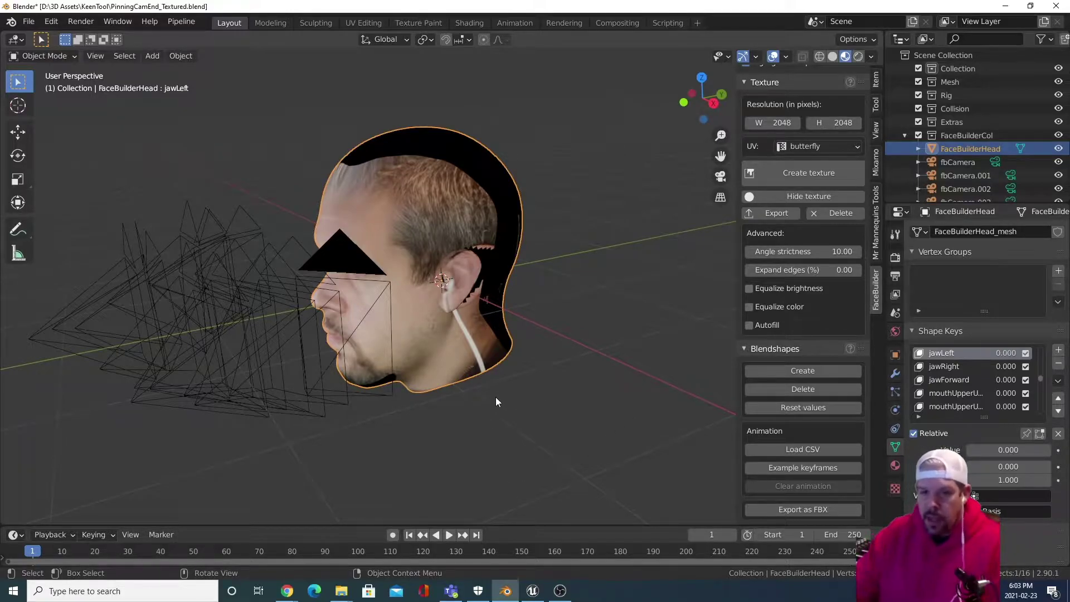
pyautogui.moveTo(465, 399); pyautogui.dragTo(449, 417, button='middle')
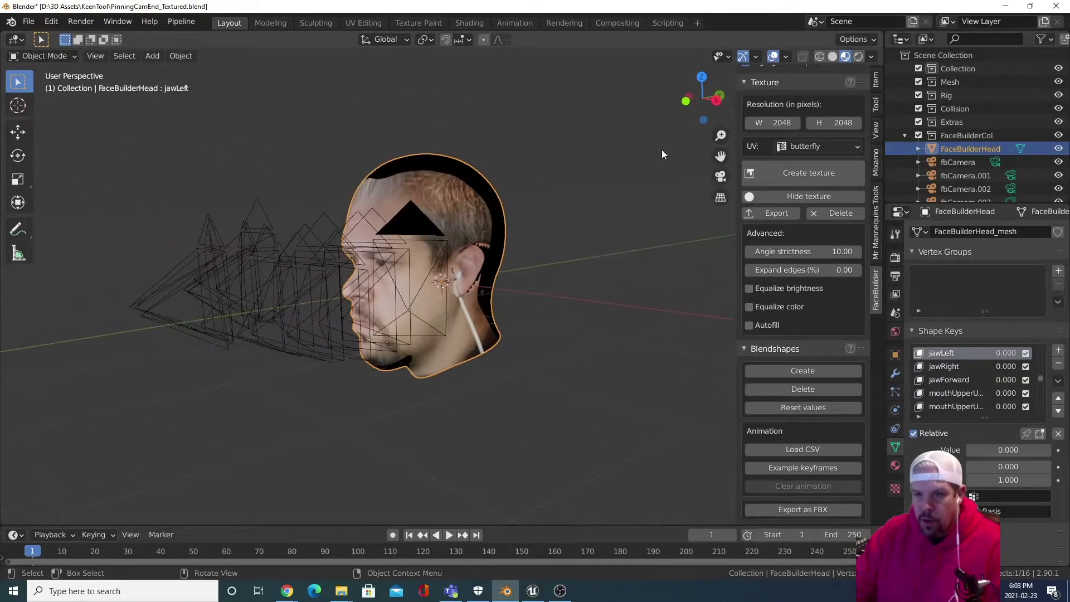
# - Compare the head in wireframe, solid and material preview shading, ending in material preview
pyautogui.click(819, 57)
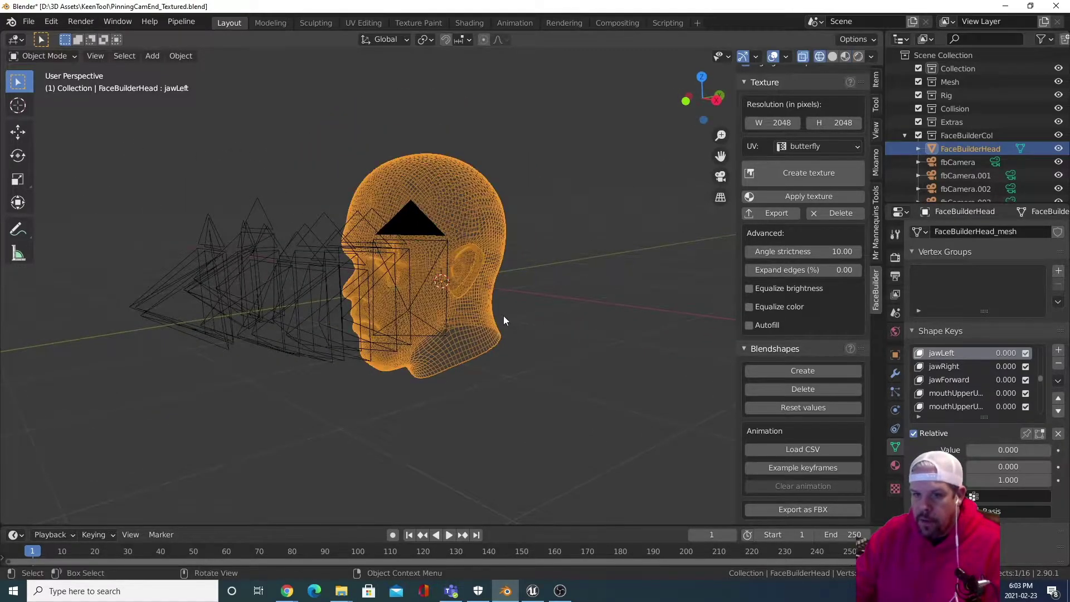
pyautogui.moveTo(502, 318)
pyautogui.mouseDown(button='middle')
pyautogui.moveTo(546, 328)
pyautogui.moveTo(674, 312)
pyautogui.moveTo(735, 288)
pyautogui.moveTo(735, 271)
pyautogui.moveTo(585, 341)
pyautogui.moveTo(449, 335)
pyautogui.moveTo(445, 325)
pyautogui.mouseUp(button='middle')
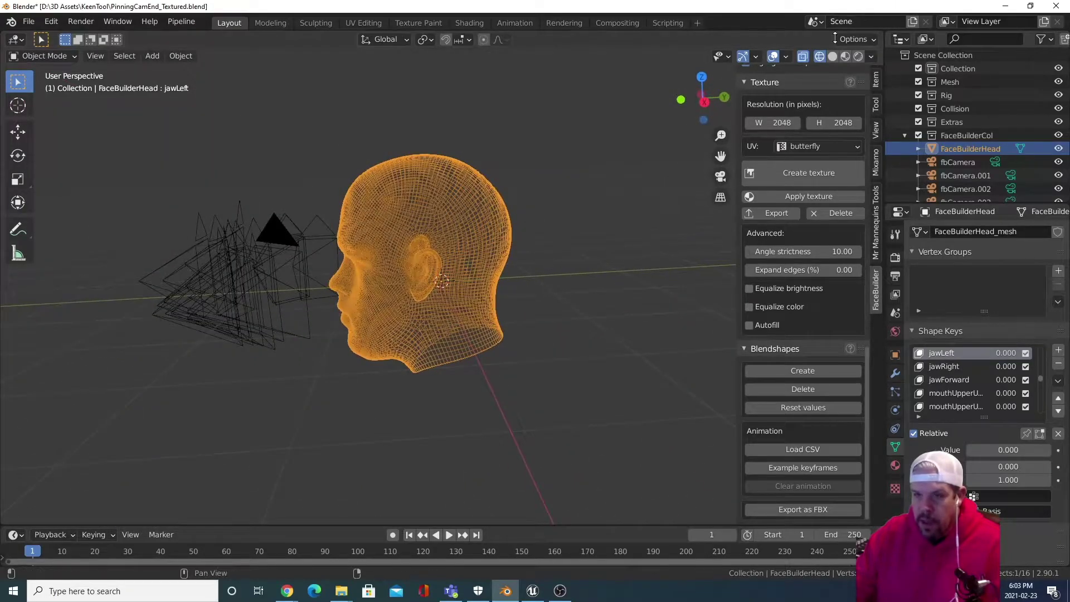
pyautogui.click(833, 57)
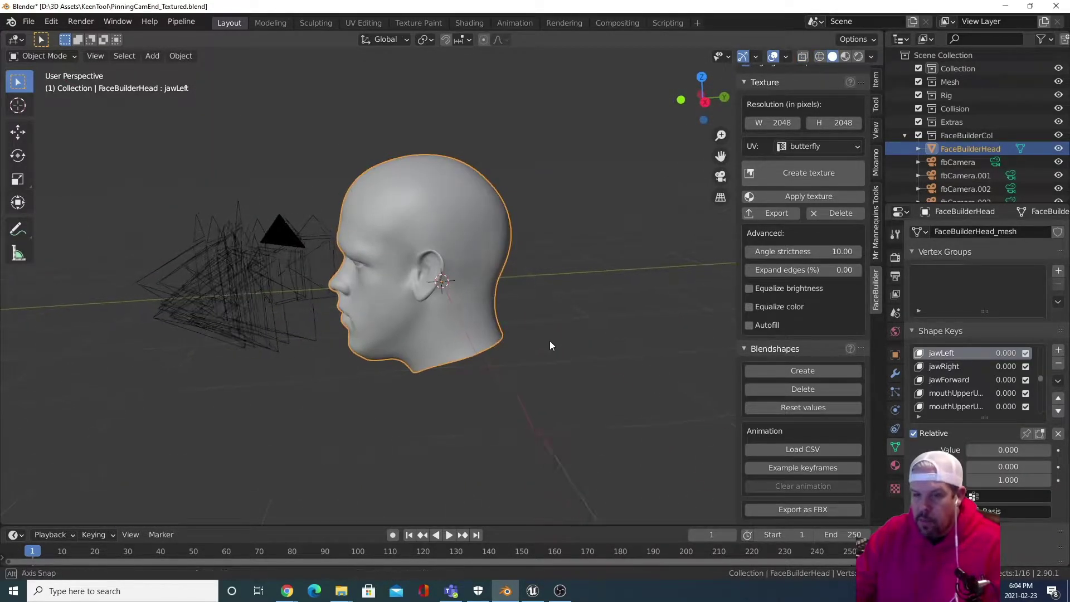
pyautogui.moveTo(549, 346)
pyautogui.mouseDown(button='middle')
pyautogui.moveTo(724, 337)
pyautogui.moveTo(614, 363)
pyautogui.moveTo(569, 342)
pyautogui.moveTo(591, 371)
pyautogui.moveTo(645, 377)
pyautogui.moveTo(635, 387)
pyautogui.moveTo(496, 383)
pyautogui.mouseUp(button='middle')
pyautogui.click(846, 56)
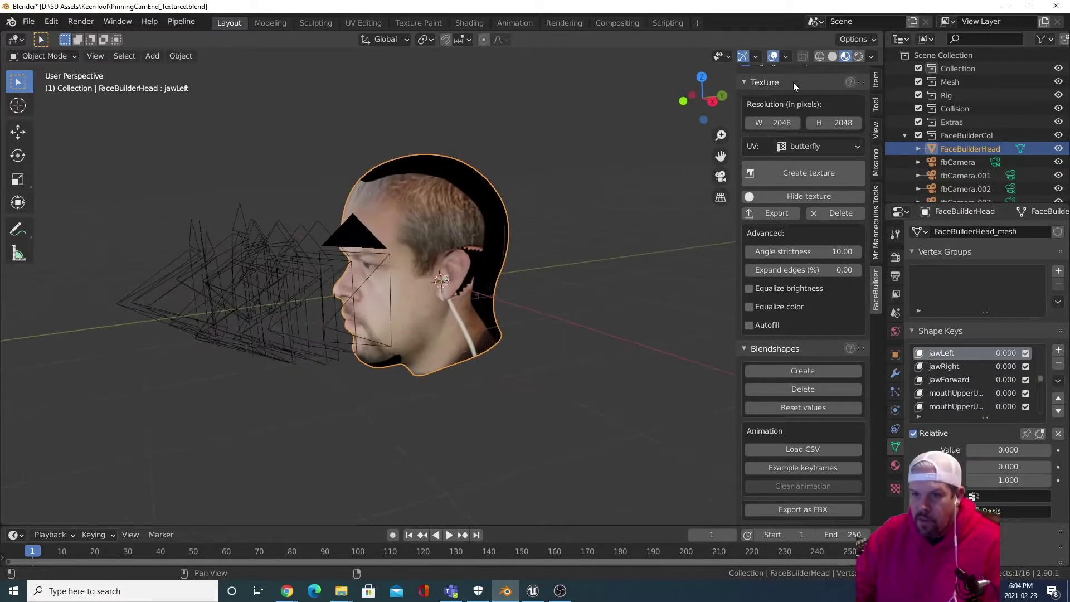
pyautogui.click(832, 57)
pyautogui.moveTo(533, 342)
pyautogui.mouseDown(button='middle')
pyautogui.moveTo(785, 335)
pyautogui.moveTo(509, 340)
pyautogui.moveTo(514, 318)
pyautogui.moveTo(612, 288)
pyautogui.moveTo(729, 346)
pyautogui.moveTo(669, 346)
pyautogui.moveTo(719, 335)
pyautogui.mouseUp(button='middle')
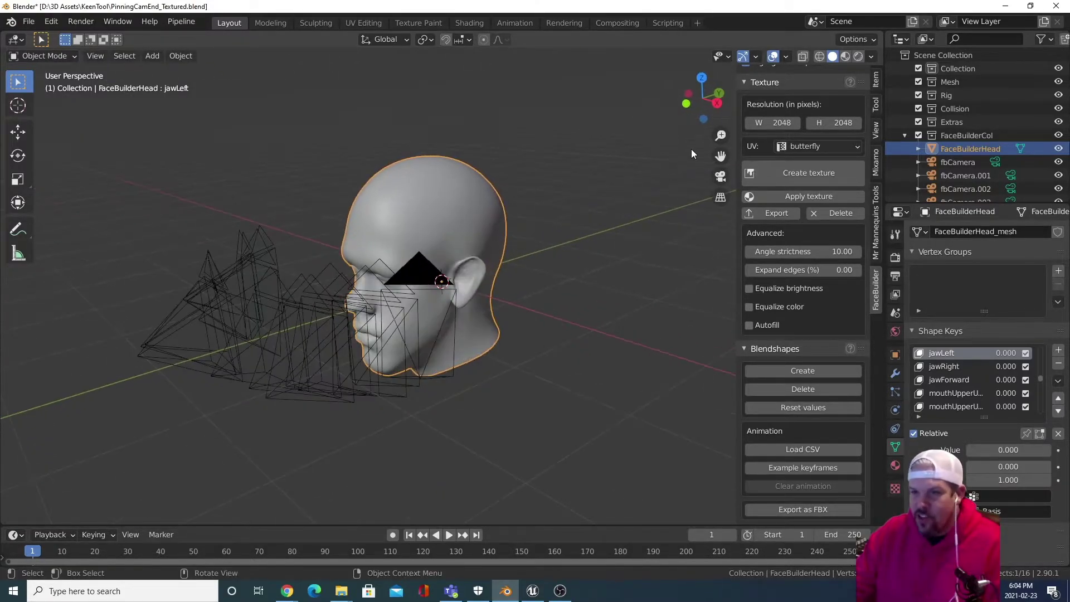
pyautogui.click(845, 56)
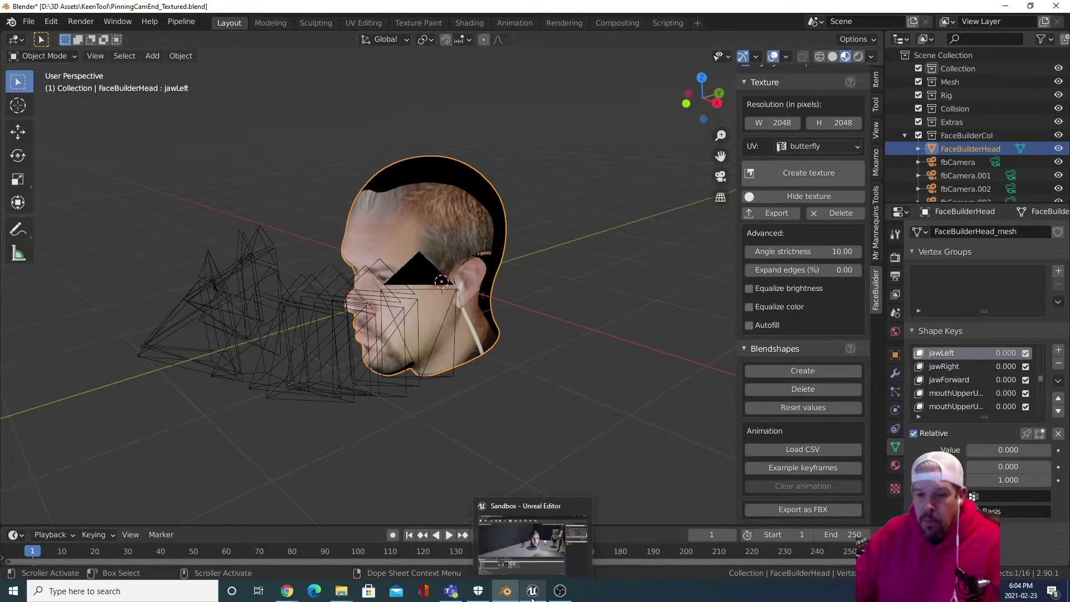
# - Switch to Unreal Editor and open the PinningCamEnd_Textured_WSHAPES skeletal mesh from the ModelHead folder, framing its face
pyautogui.click(533, 592)
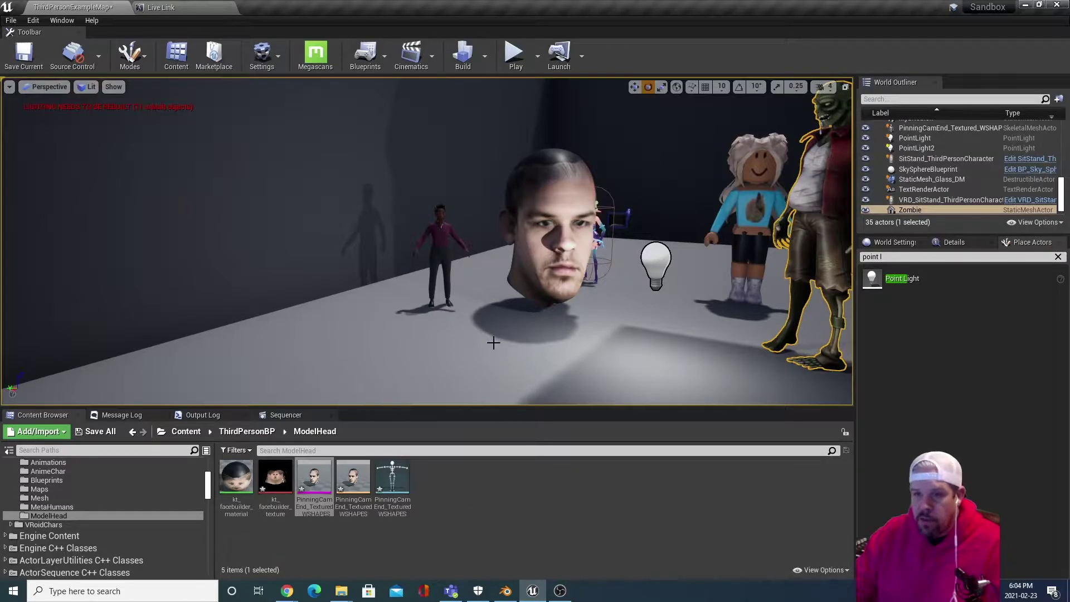
pyautogui.moveTo(472, 349); pyautogui.dragTo(483, 374)
pyautogui.moveTo(487, 349); pyautogui.dragTo(470, 349, button='right')
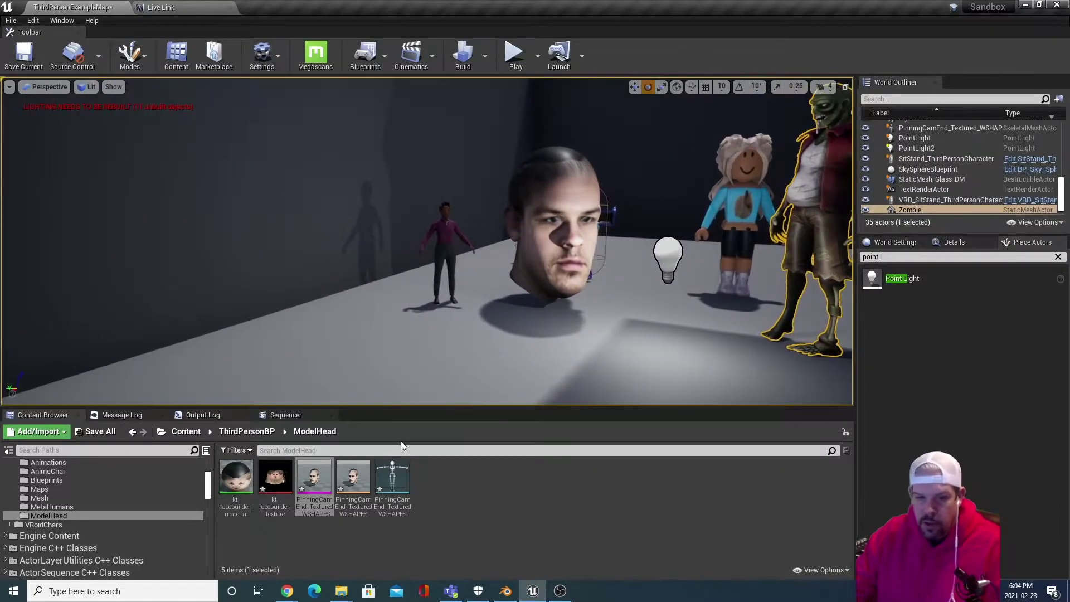
pyautogui.doubleClick(315, 488)
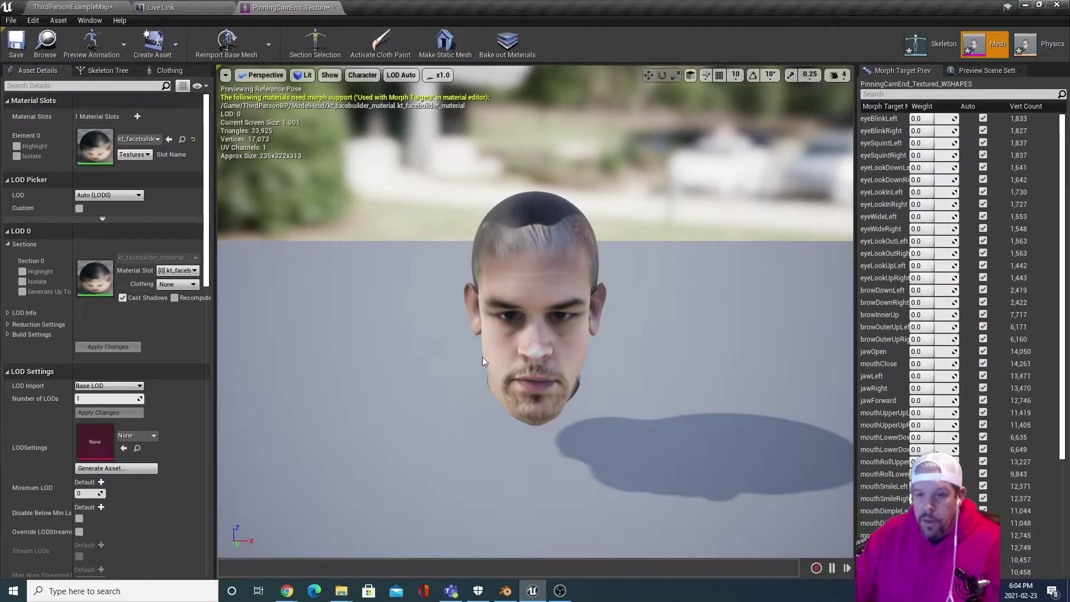
pyautogui.moveTo(688, 384); pyautogui.dragTo(614, 399, button='middle')
pyautogui.moveTo(614, 399); pyautogui.dragTo(696, 340)
pyautogui.moveTo(569, 365); pyautogui.dragTo(549, 413, button='middle')
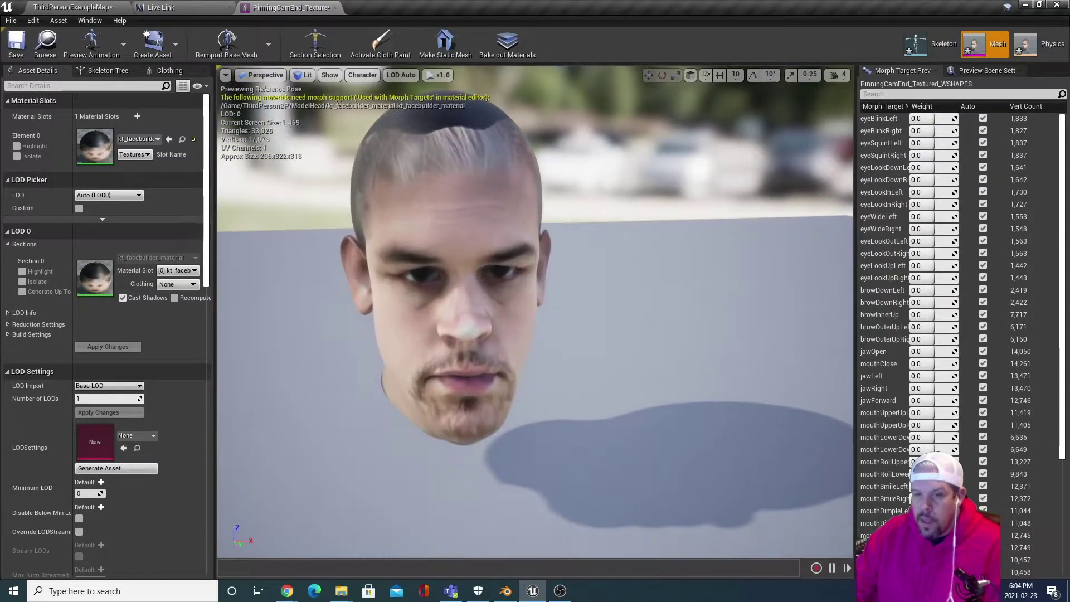
pyautogui.scroll(-1, 546, 384)
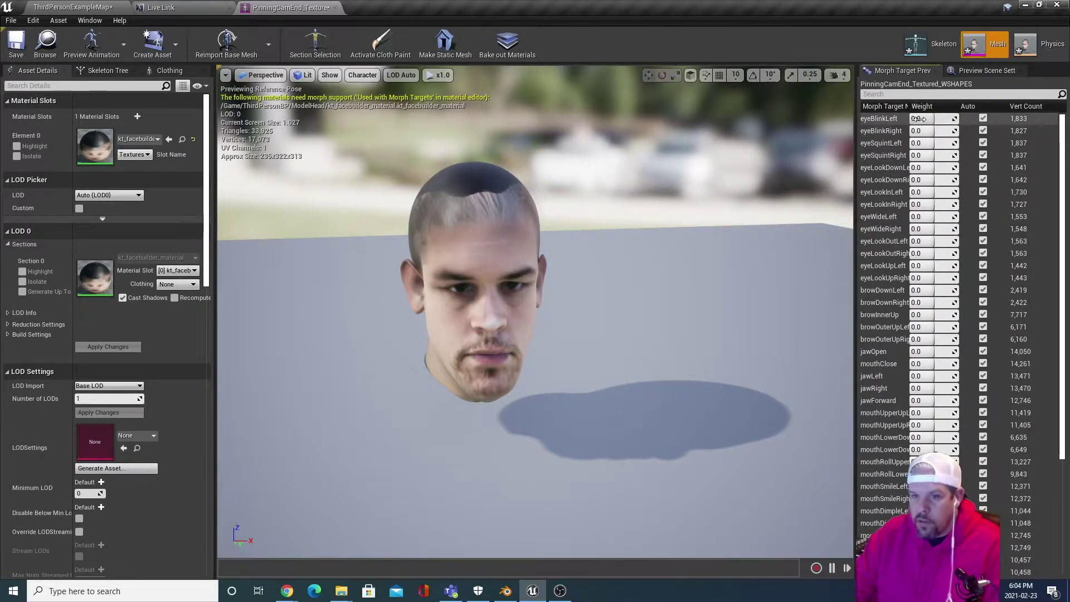
# - Test the eyelid morph targets, moving eyeBlinkLeft to about -0.36 and eyeBlinkRight to -0.34
pyautogui.moveTo(918, 119); pyautogui.dragTo(930, 119)
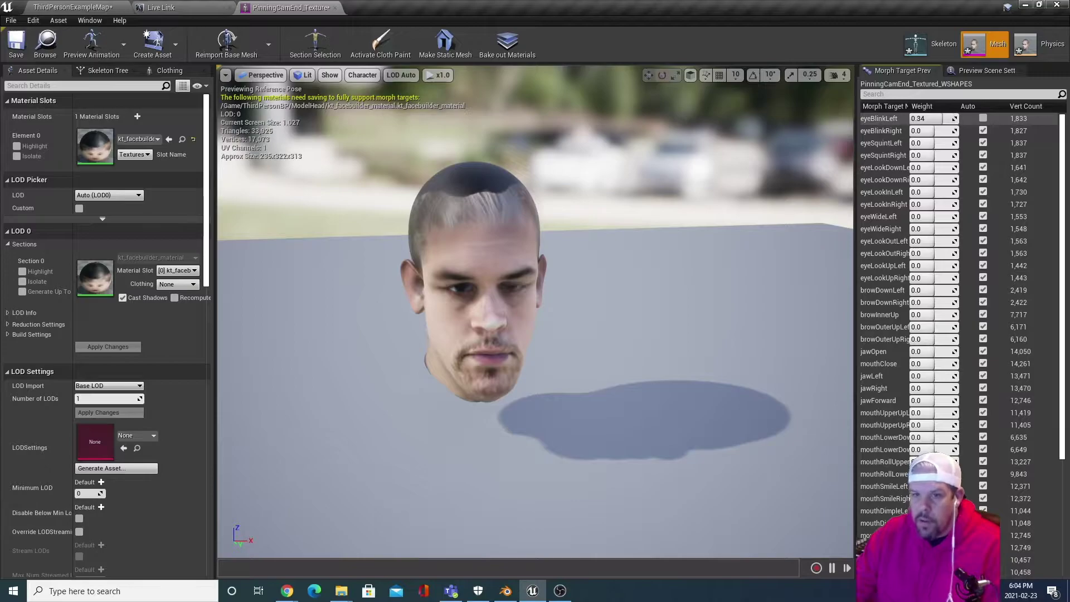
pyautogui.moveTo(925, 119); pyautogui.dragTo(957, 131)
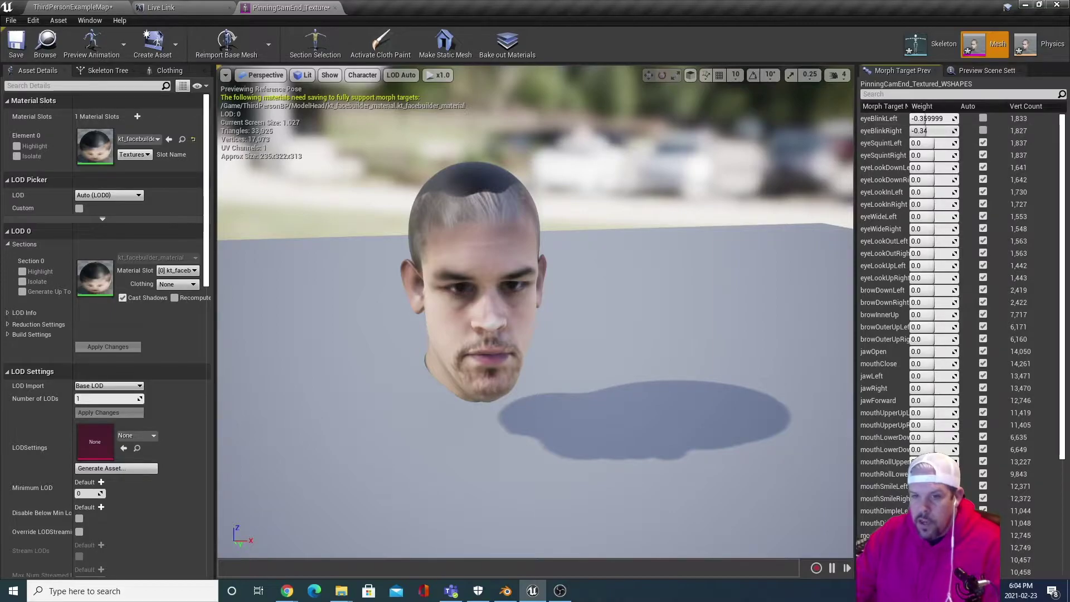
# - Distort the mouth with the mouthShrugLower, mouthRight and mouthFunnel morph targets and a mouthPucker weight of -0.98, and inspect the deformed face
pyautogui.scroll(-5, 948, 279)
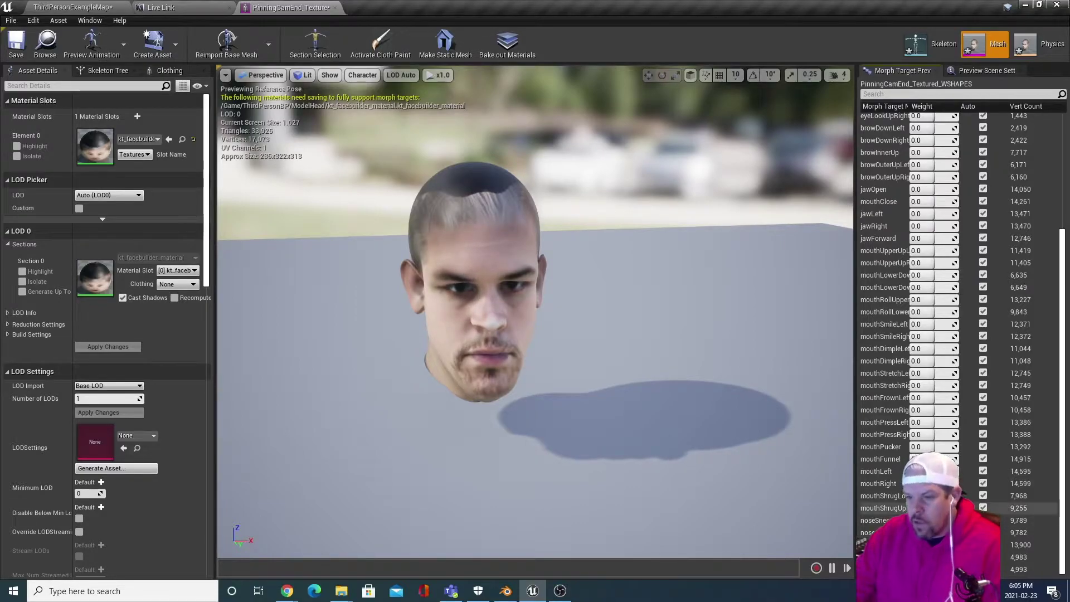
pyautogui.moveTo(922, 495); pyautogui.dragTo(947, 496)
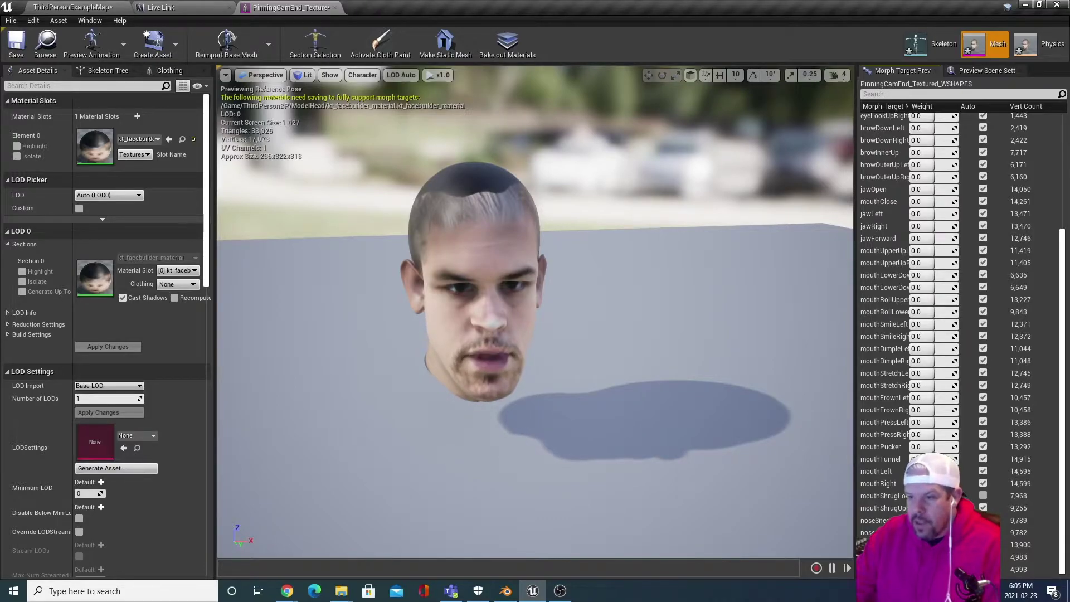
pyautogui.click(983, 483)
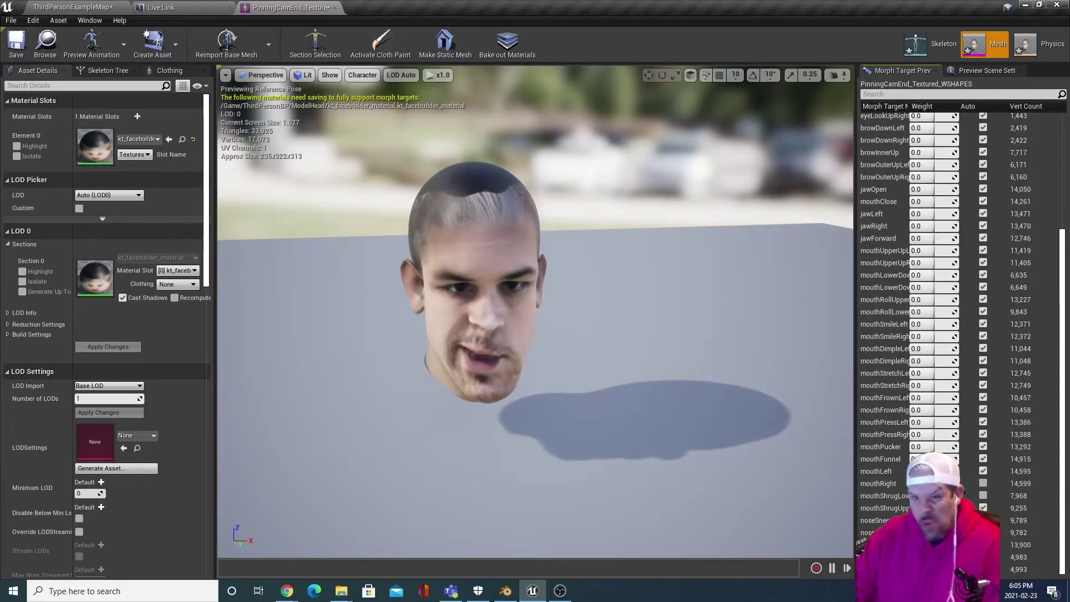
pyautogui.moveTo(923, 458); pyautogui.dragTo(947, 459)
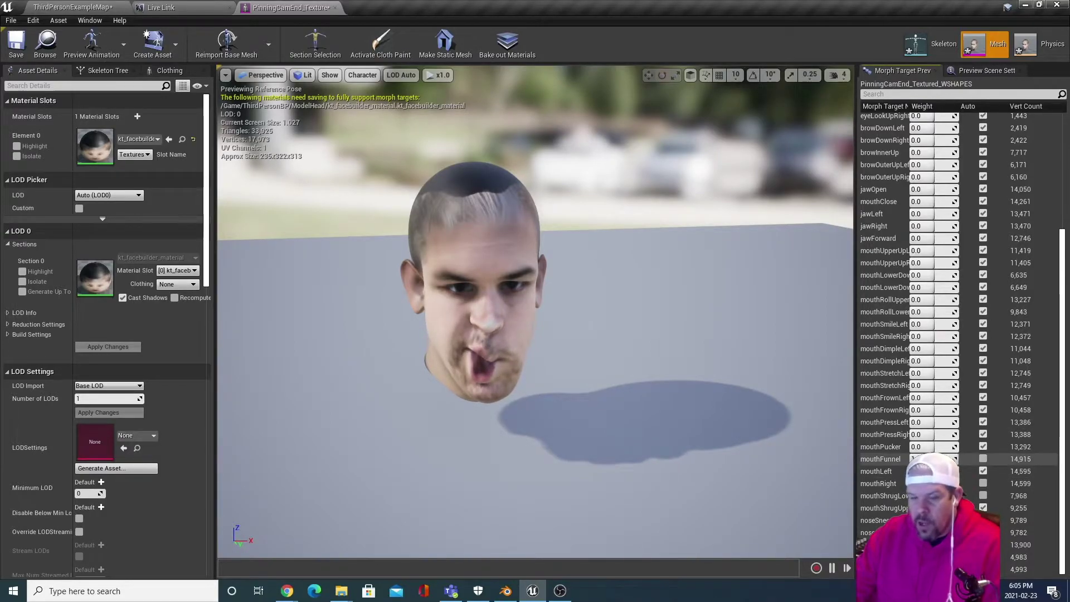
pyautogui.moveTo(935, 446); pyautogui.dragTo(911, 446)
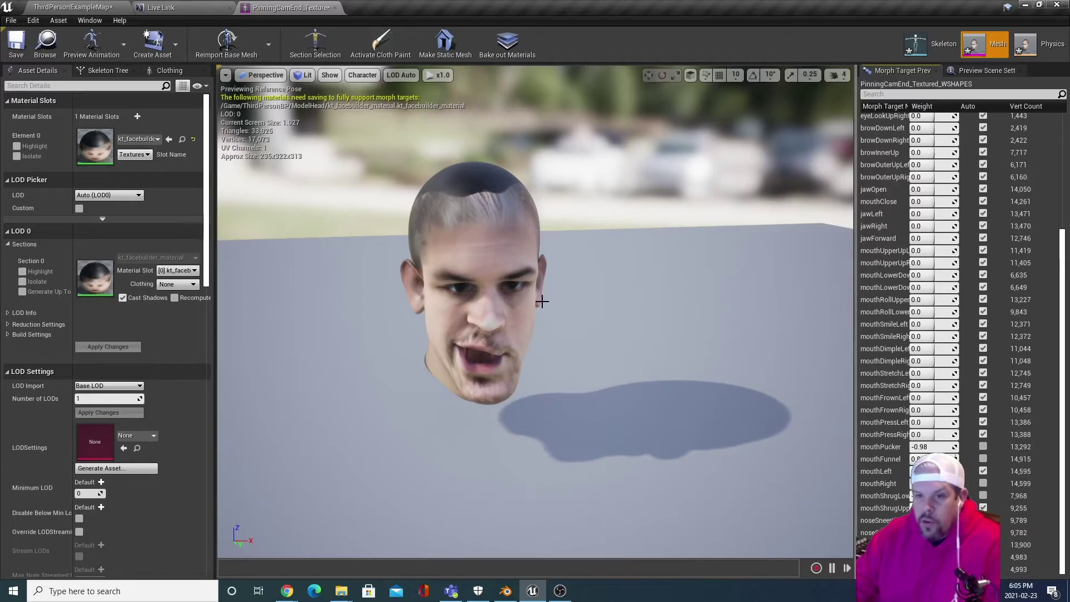
pyautogui.moveTo(584, 381); pyautogui.dragTo(546, 376, button='middle')
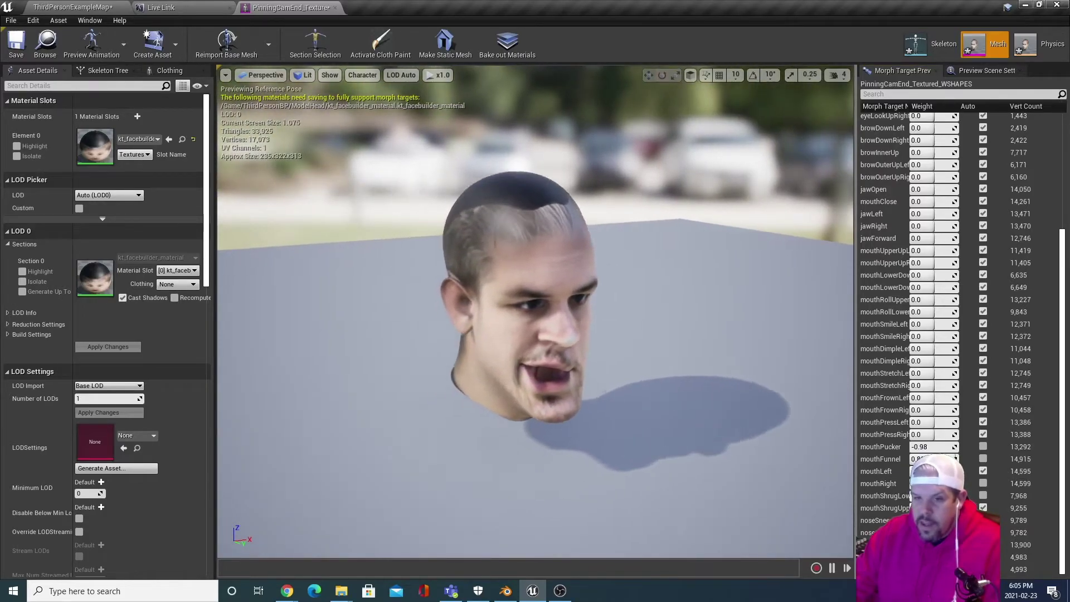
pyautogui.moveTo(463, 403); pyautogui.dragTo(604, 391, button='middle')
pyautogui.moveTo(463, 403); pyautogui.dragTo(312, 398, button='right')
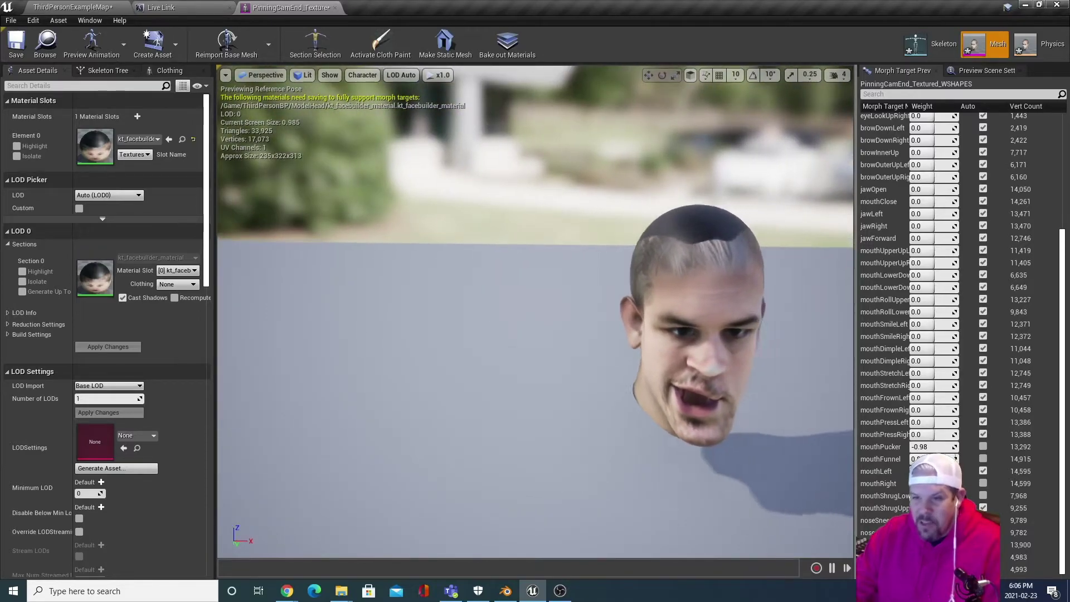
pyautogui.moveTo(476, 402); pyautogui.dragTo(641, 418, button='middle')
# - Reset the mouthFunnel, mouthPucker, mouthRight and mouthShrugLower morph targets to automatic weights
pyautogui.scroll(5, 929, 287)
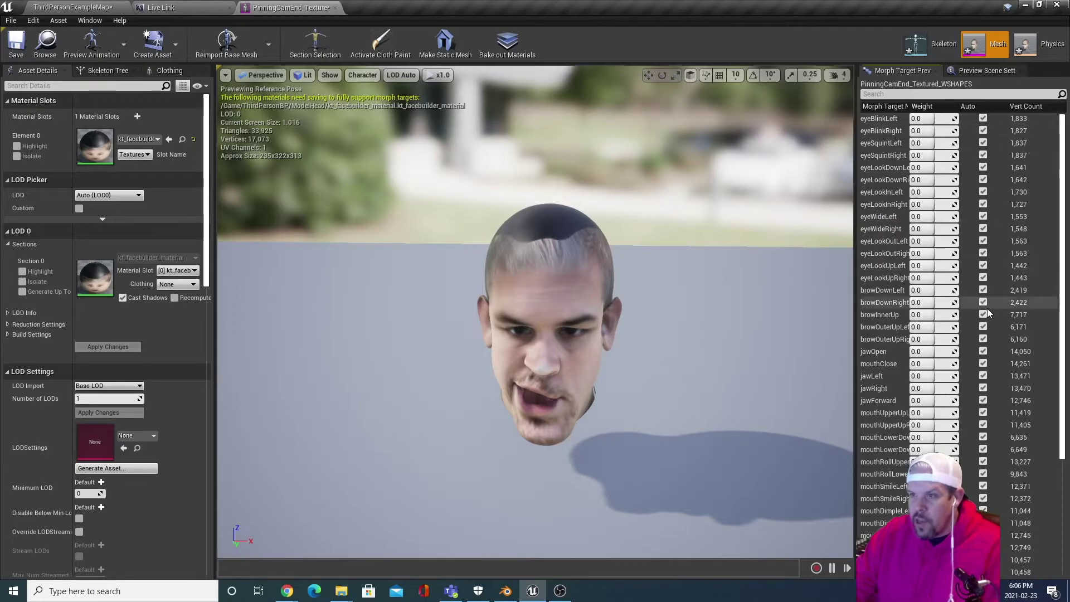
pyautogui.scroll(-5, 987, 312)
pyautogui.click(983, 458)
pyautogui.click(983, 446)
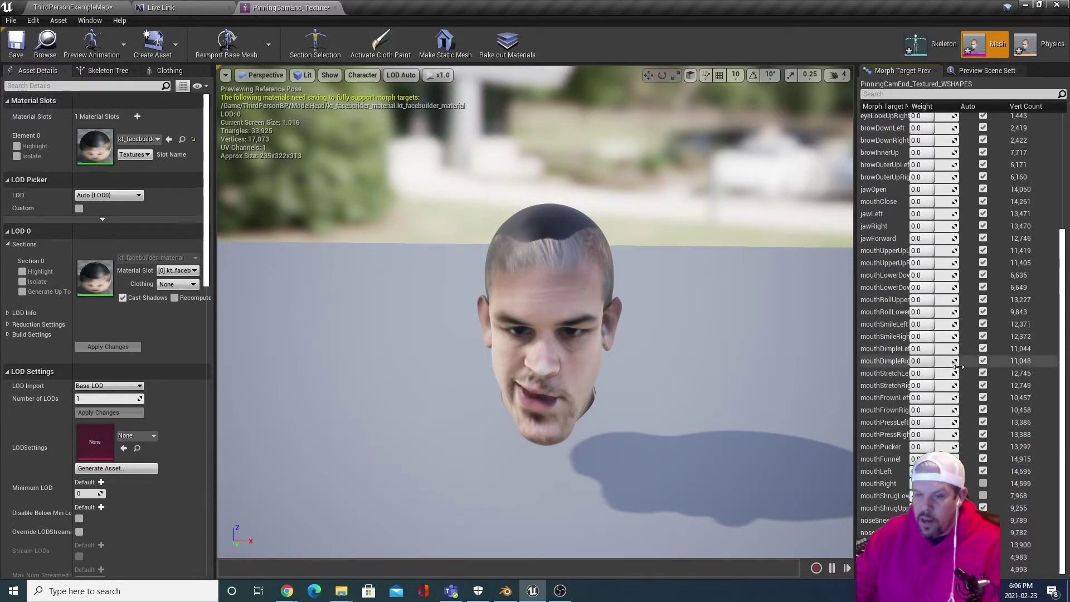
pyautogui.click(983, 483)
pyautogui.click(983, 495)
pyautogui.moveTo(660, 350); pyautogui.dragTo(661, 312)
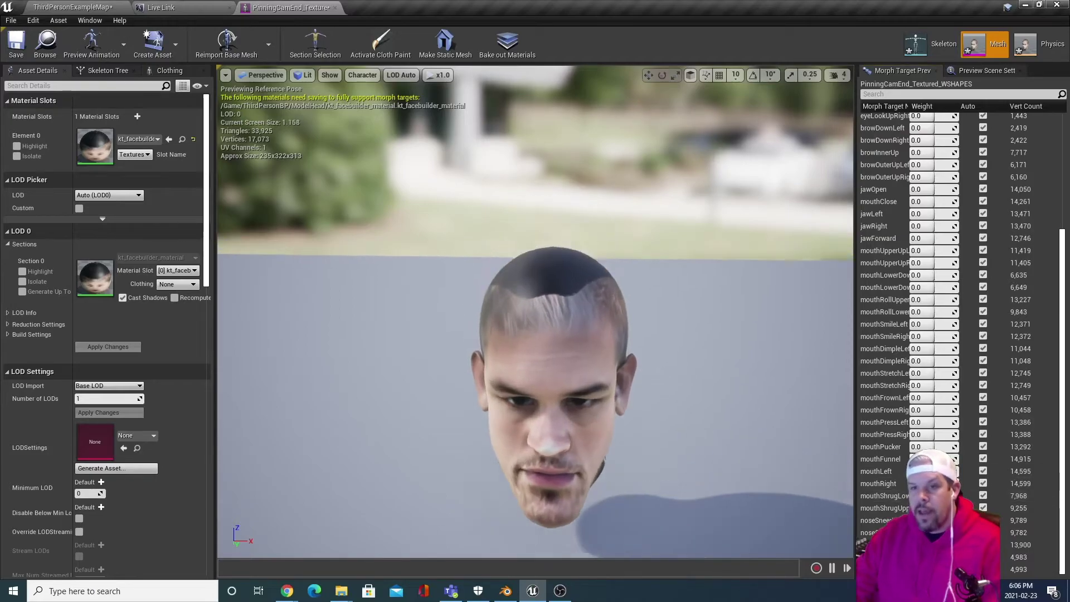
pyautogui.moveTo(660, 350); pyautogui.dragTo(653, 441, button='middle')
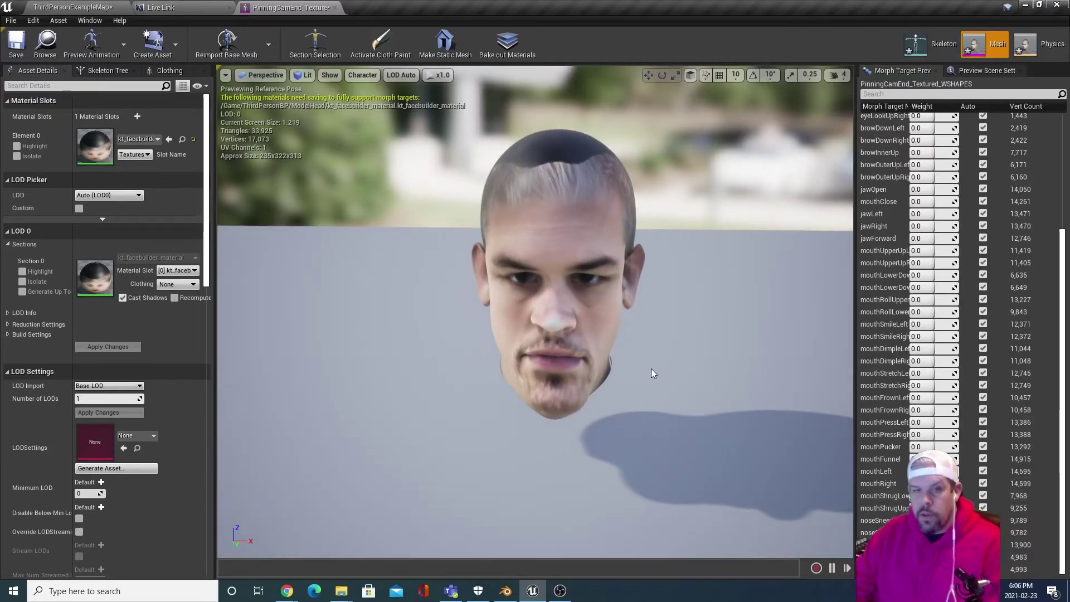
# - Check the Live Link window for connected sources, and return to the ThirdPersonExampleMap level
pyautogui.click(95, 7)
pyautogui.click(159, 5)
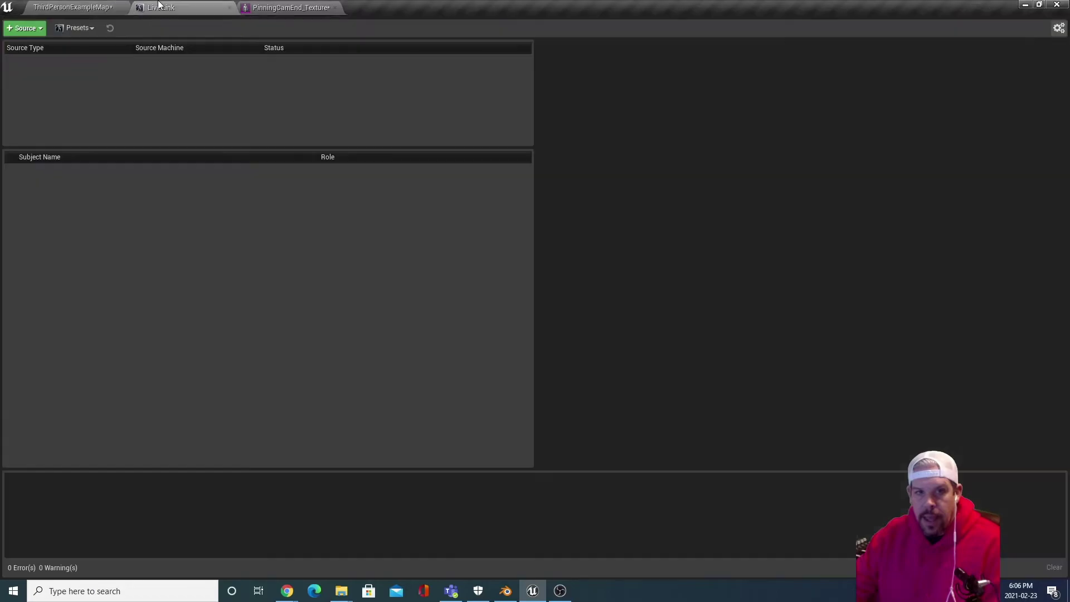
pyautogui.click(116, 7)
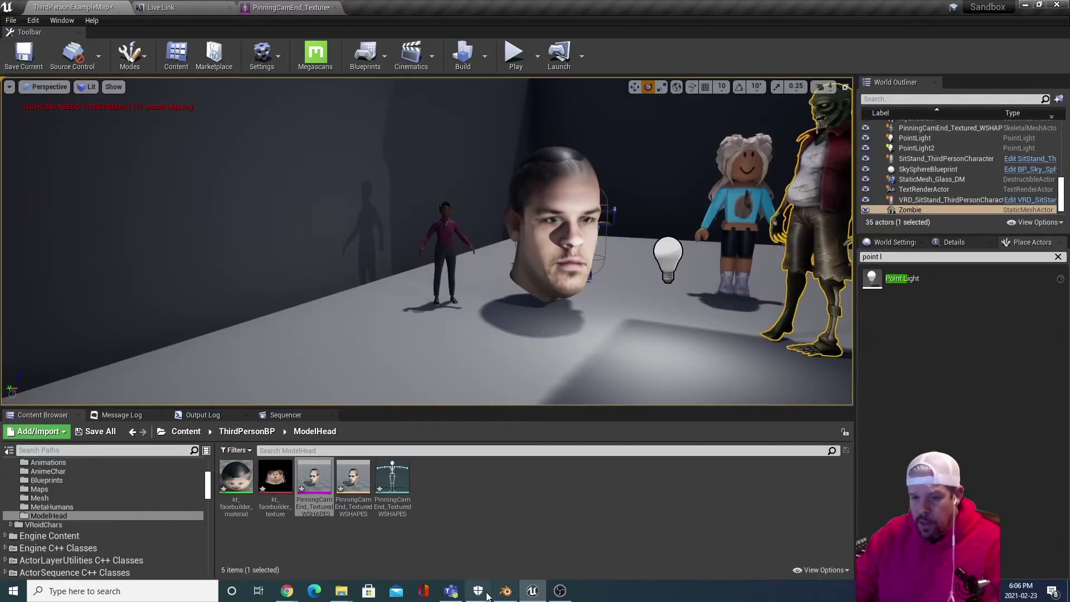
# - Switch to Blender and examine the textured head and its surrounding cameras from the front
pyautogui.click(506, 591)
pyautogui.moveTo(508, 421); pyautogui.dragTo(506, 418)
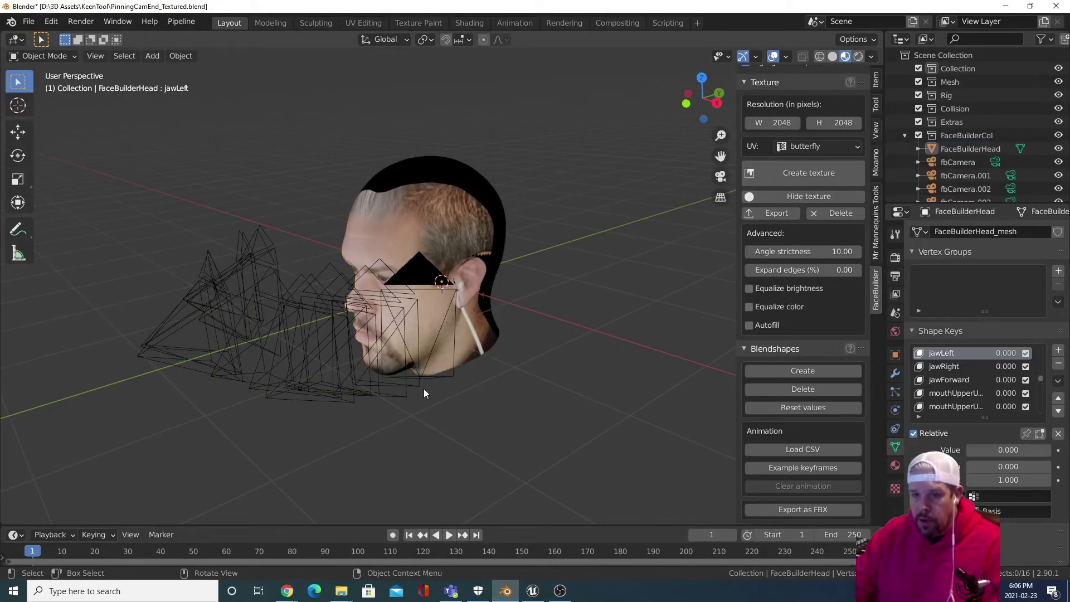
pyautogui.moveTo(507, 418); pyautogui.dragTo(502, 387, button='middle')
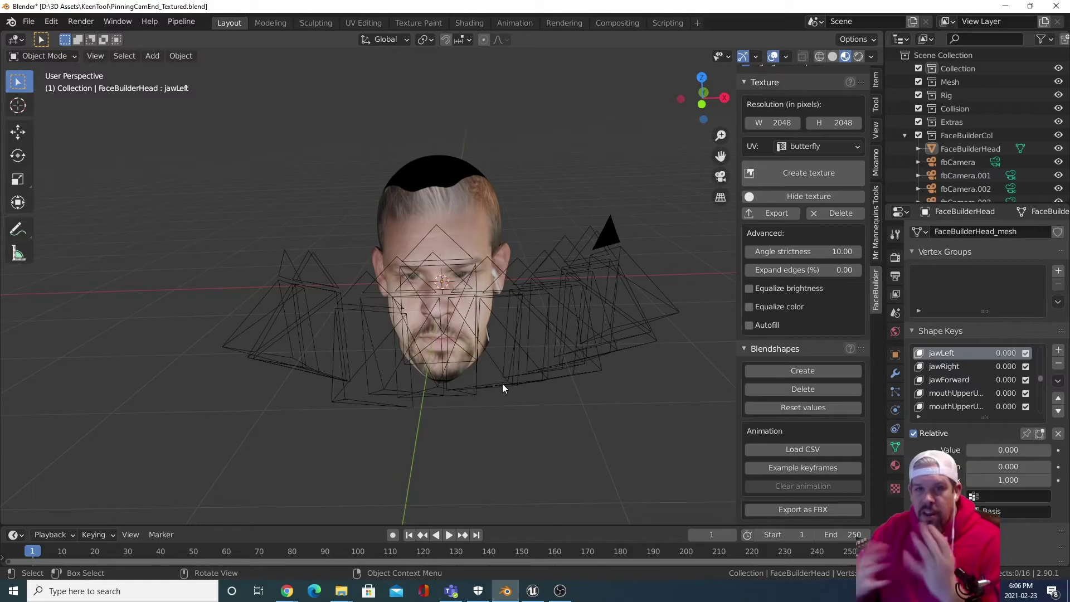
pyautogui.moveTo(482, 408)
pyautogui.mouseDown(button='middle')
pyautogui.moveTo(546, 375)
pyautogui.moveTo(467, 402)
pyautogui.mouseUp(button='middle')
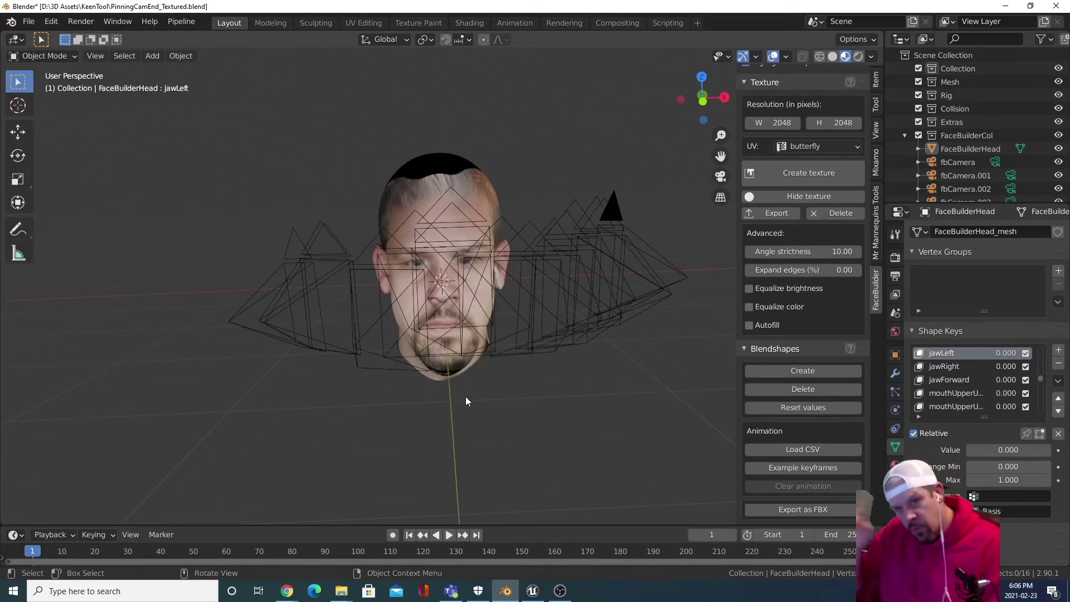